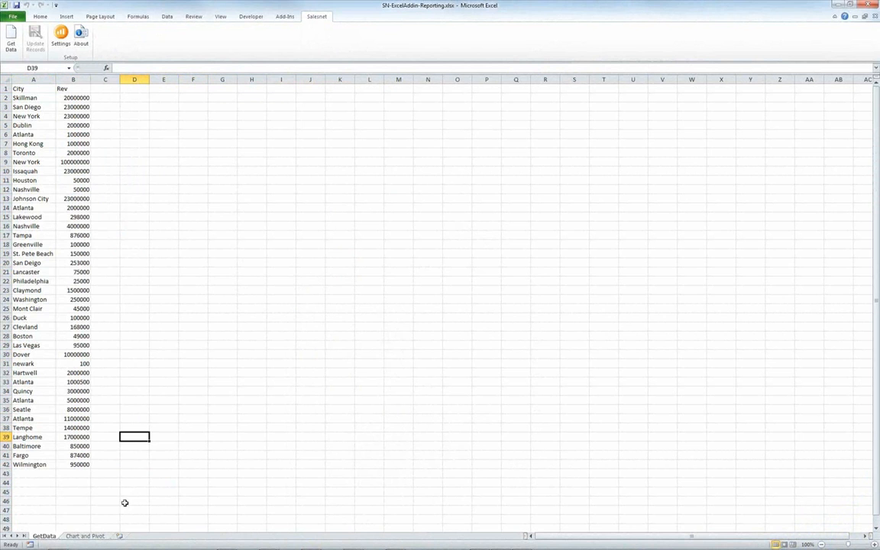
Examine the doughnut chart and pivot table on the Chart and Pivot sheet alongside their City and Rev source data on GetData.
{"action": "left_click", "coordinate": [98, 537]}
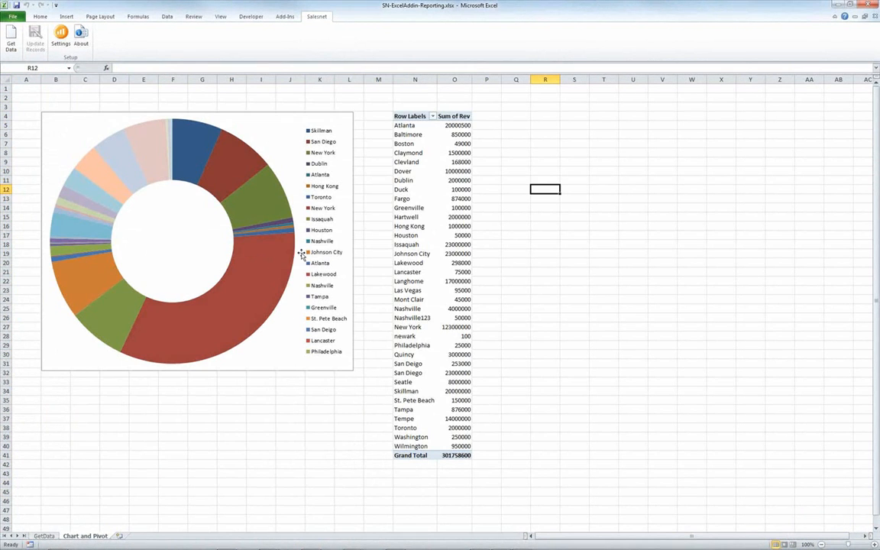
{"action": "mouse_move", "coordinate": [233, 299]}
{"action": "mouse_move", "coordinate": [457, 455]}
{"action": "left_click", "coordinate": [47, 537]}
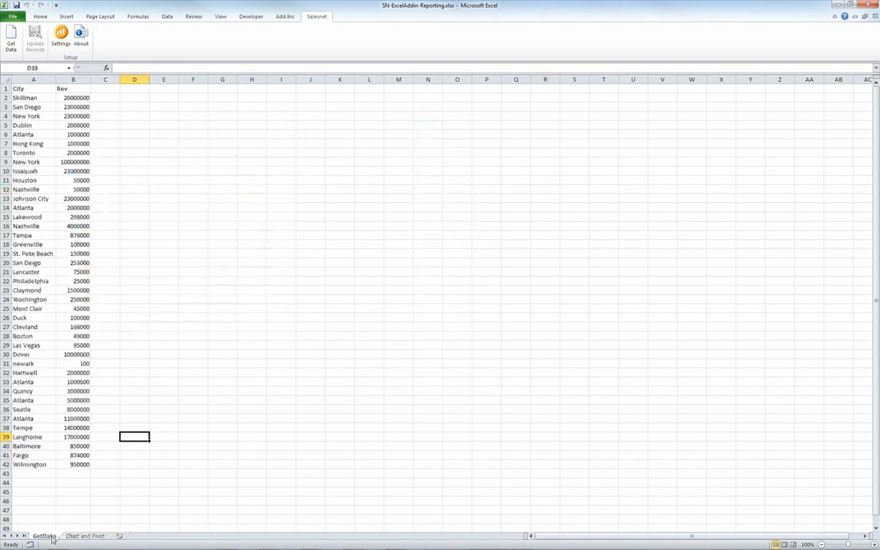
{"action": "left_click", "coordinate": [29, 88]}
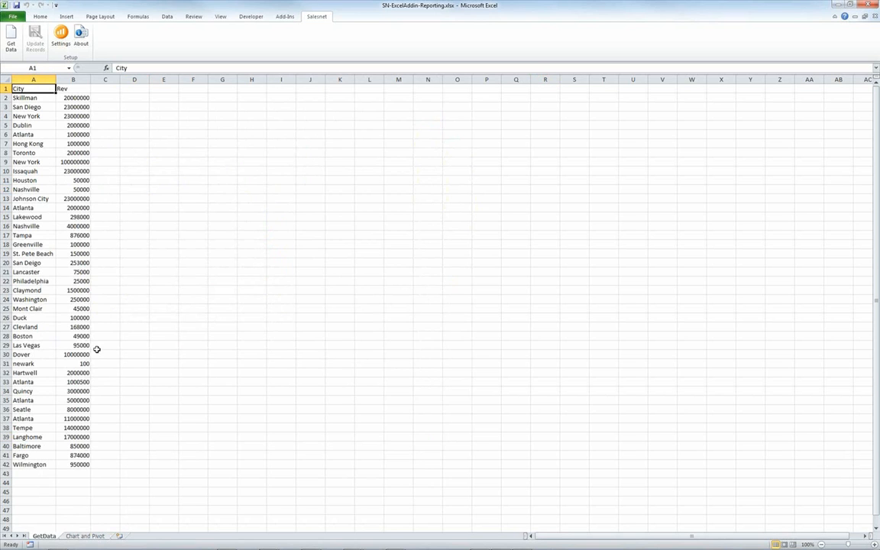
{"action": "left_click", "coordinate": [30, 95]}
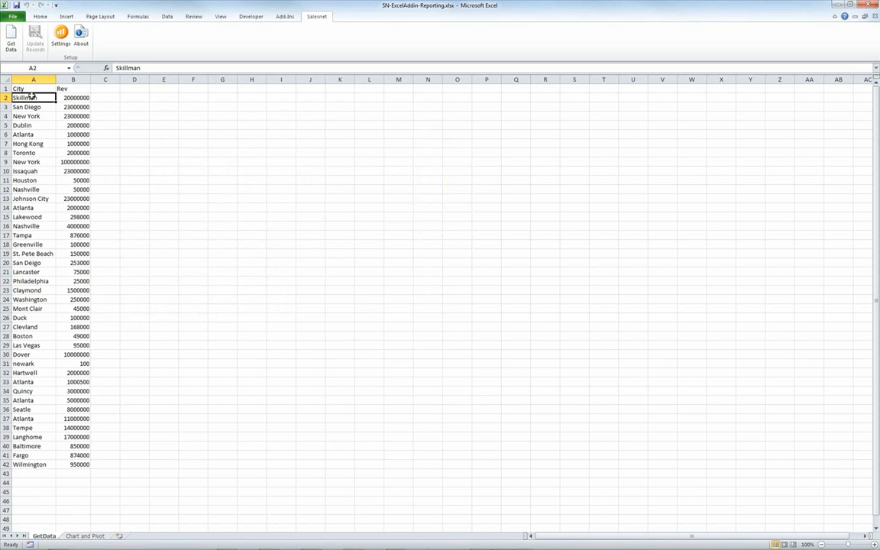
{"action": "left_click", "coordinate": [87, 536]}
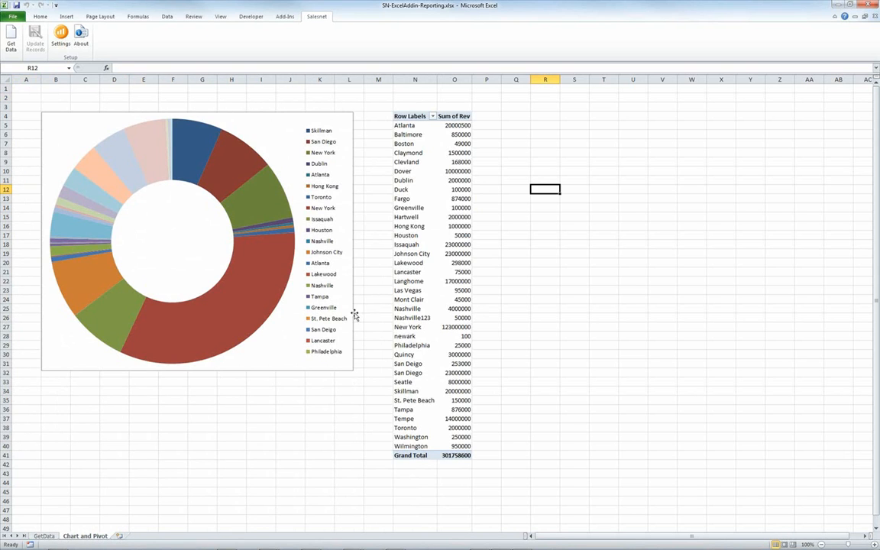
{"action": "left_click", "coordinate": [47, 536]}
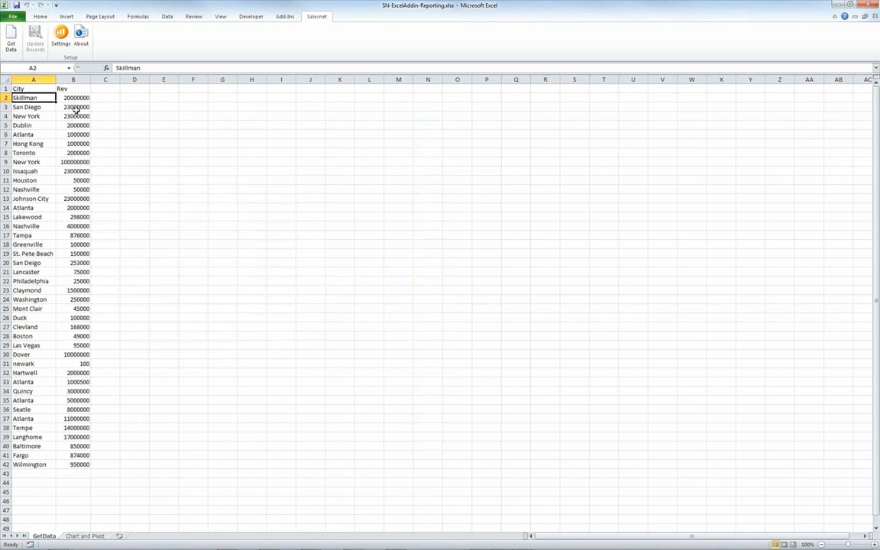
{"action": "left_click_drag", "start_coordinate": [18, 89], "coordinate": [77, 464]}
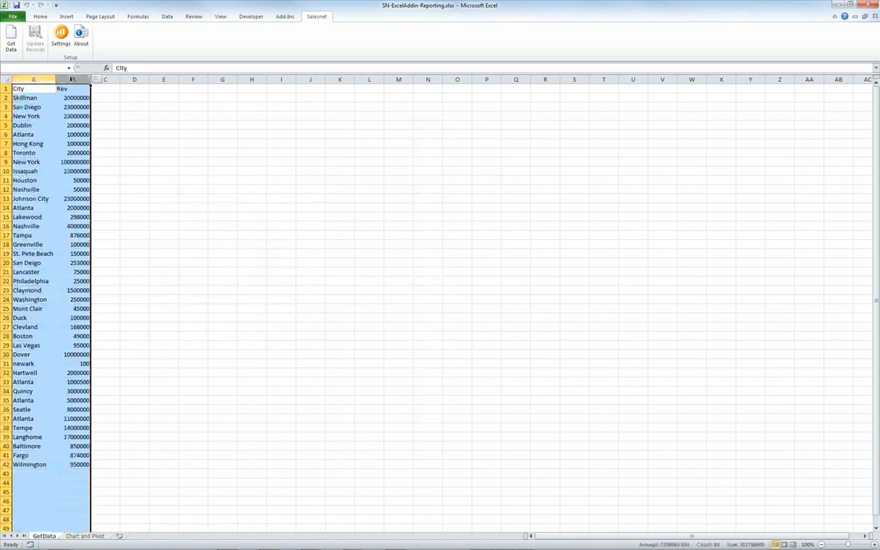
{"action": "left_click", "coordinate": [106, 143]}
Start a Salesnet data import for Companies at cell A1 of the GetData sheet and proceed to the record search.
{"action": "left_click", "coordinate": [37, 91]}
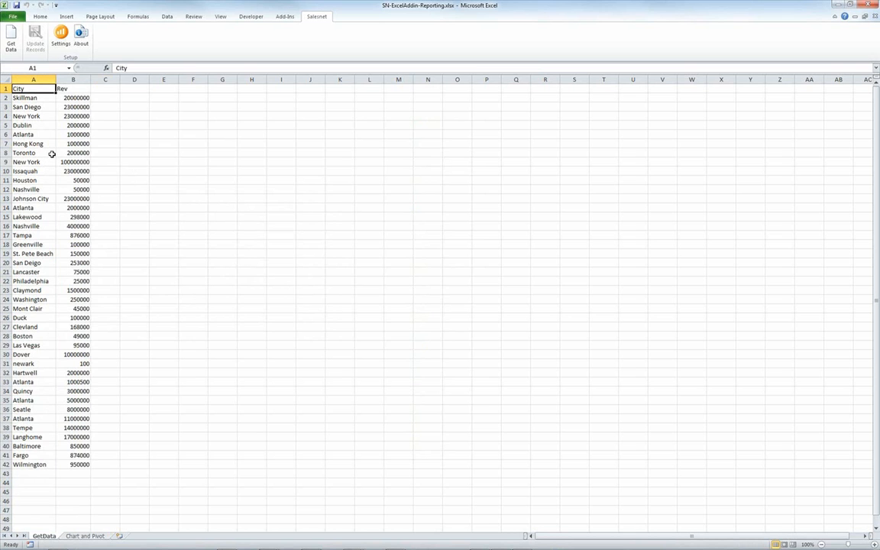
{"action": "left_click", "coordinate": [11, 47]}
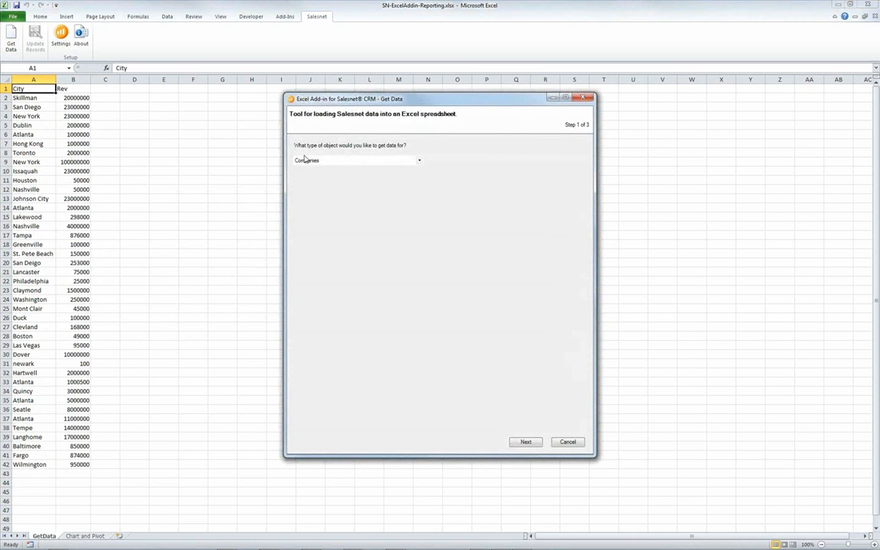
{"action": "left_click", "coordinate": [525, 442]}
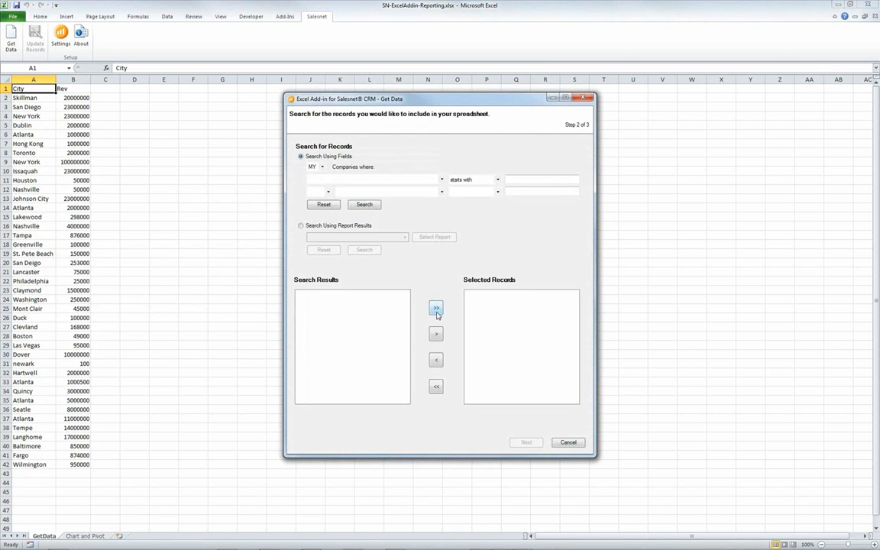
Search for ALL companies where CmpCDF_Company_Revenue is greater than 0.
{"action": "left_click", "coordinate": [342, 180]}
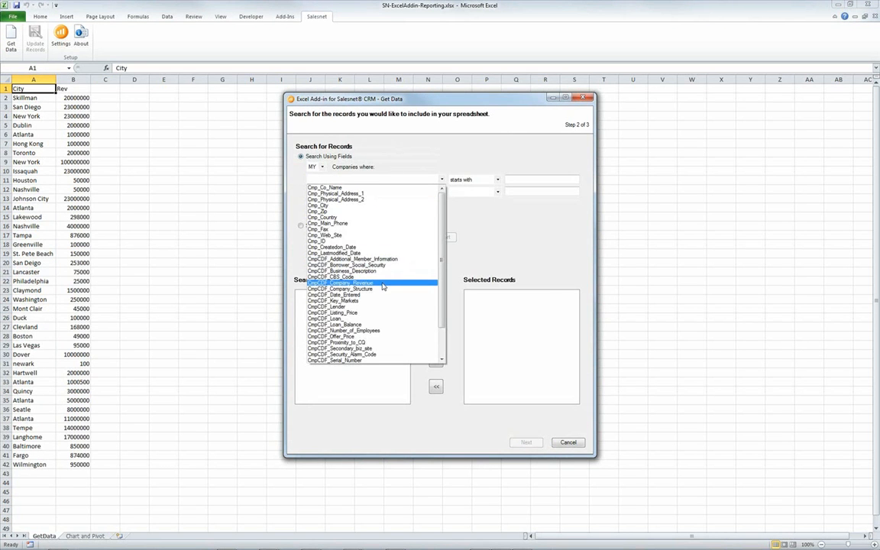
{"action": "left_click", "coordinate": [383, 283]}
{"action": "left_click", "coordinate": [323, 168]}
{"action": "left_click", "coordinate": [312, 183]}
{"action": "left_click", "coordinate": [497, 180]}
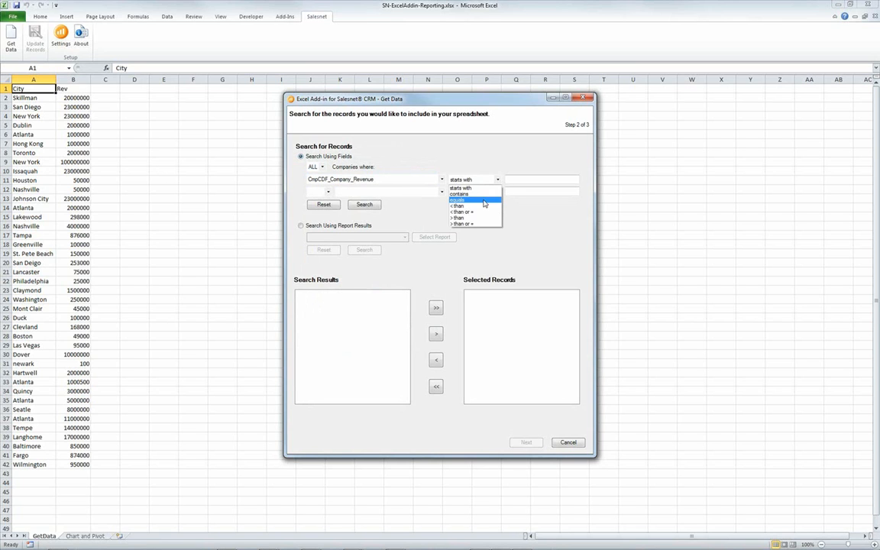
{"action": "left_click", "coordinate": [478, 218]}
{"action": "left_click", "coordinate": [525, 178]}
{"action": "type", "text": "0"}
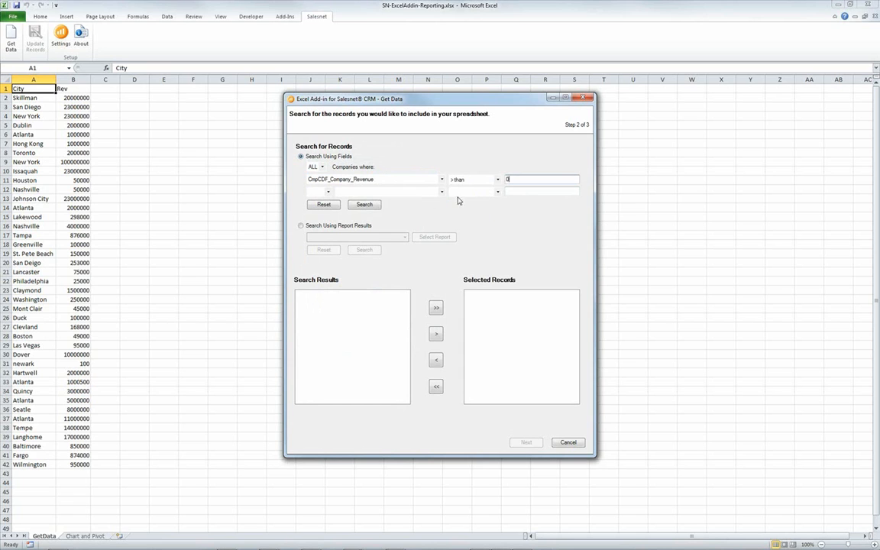
{"action": "left_click", "coordinate": [375, 205]}
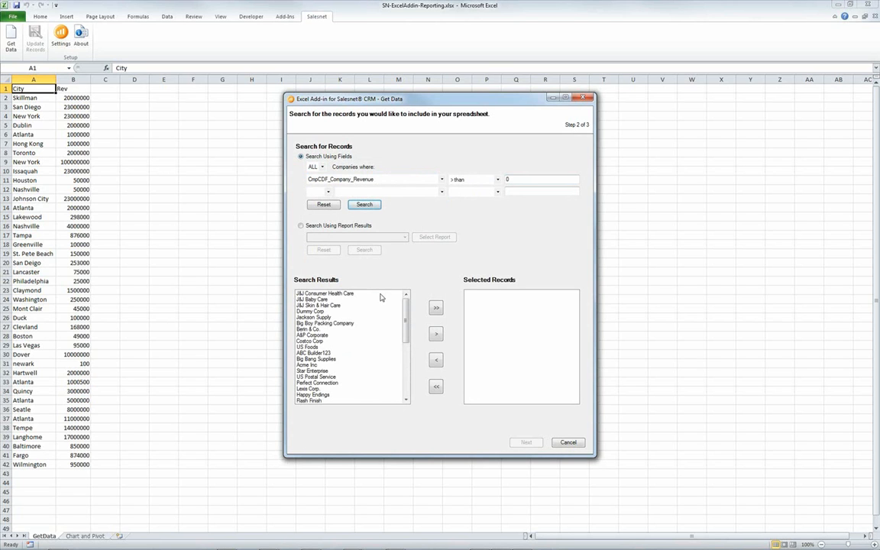
Add the companies from J&J Consumer Health Care through A&P Corporate to the selected records and proceed to field selection.
{"action": "scroll", "coordinate": [359, 344], "scroll_direction": "down", "scroll_amount": 10}
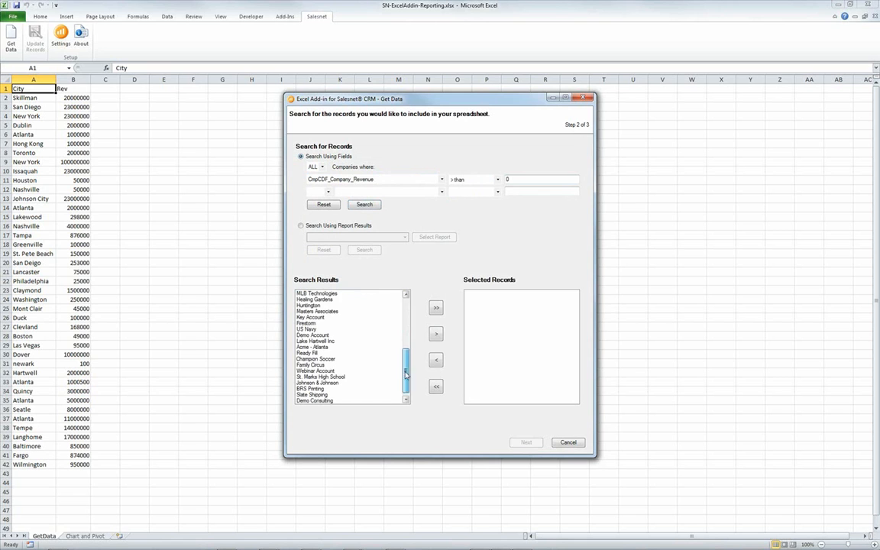
{"action": "left_click", "coordinate": [331, 401], "text": "shift"}
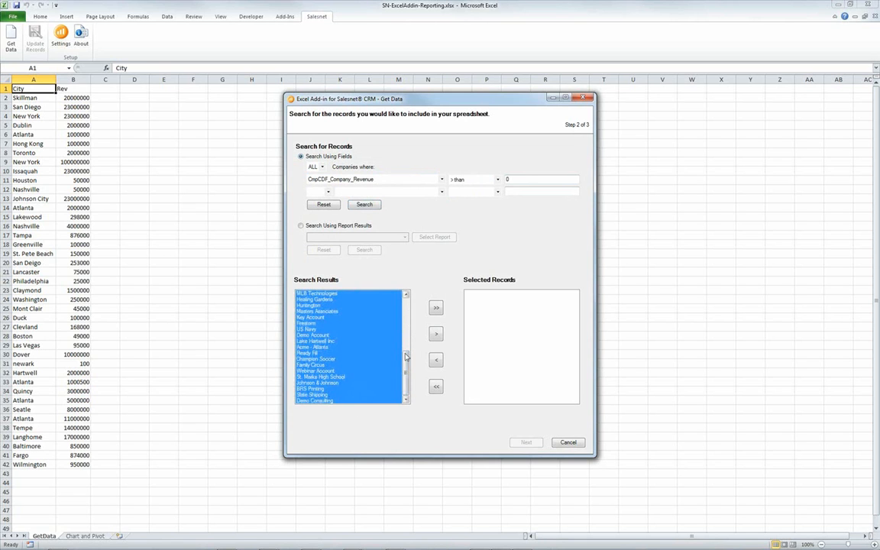
{"action": "left_click_drag", "start_coordinate": [406, 364], "coordinate": [407, 304]}
{"action": "left_click", "coordinate": [373, 294]}
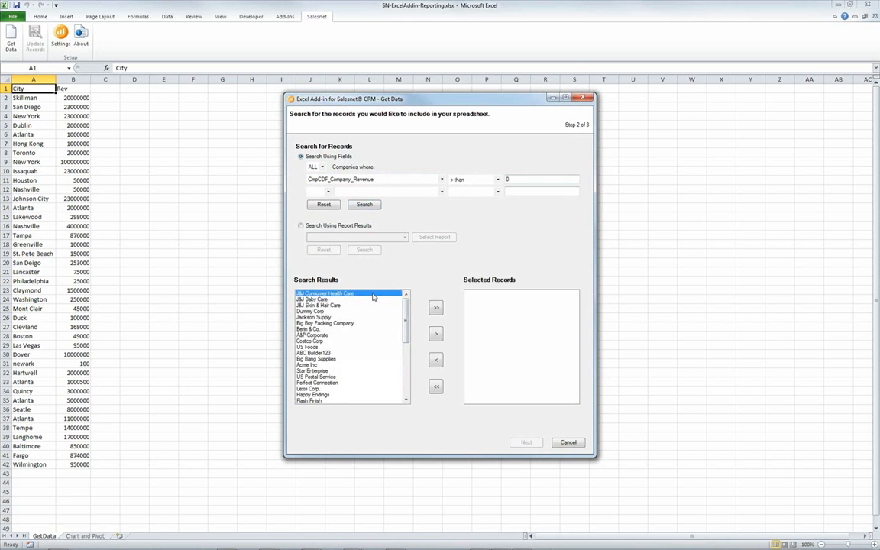
{"action": "left_click", "coordinate": [338, 335], "text": "shift"}
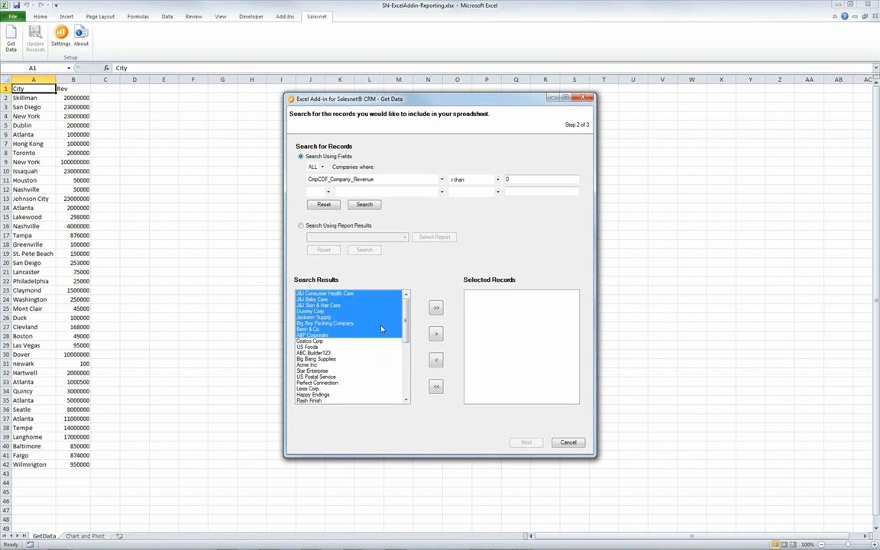
{"action": "left_click", "coordinate": [435, 336]}
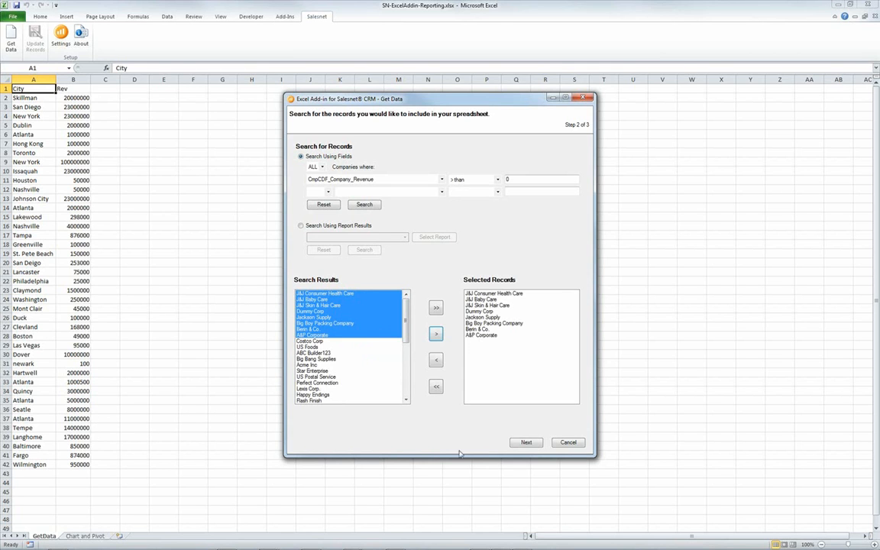
{"action": "left_click", "coordinate": [524, 443]}
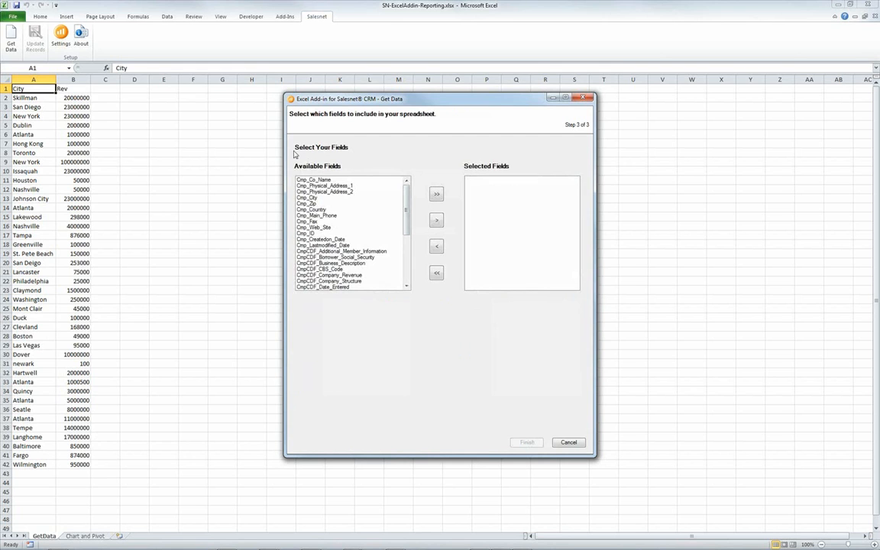
Import the fields Cmp_Co_Name, Cmp_City and CmpCDF_Company_Revenue into the sheet for the selected companies.
{"action": "left_click", "coordinate": [323, 181]}
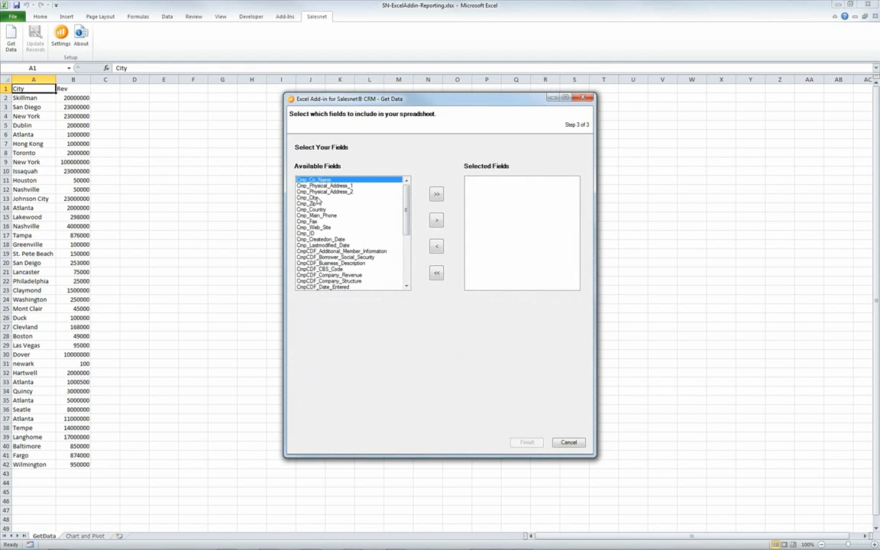
{"action": "left_click", "coordinate": [315, 197], "text": "ctrl"}
{"action": "left_click", "coordinate": [336, 275], "text": "ctrl"}
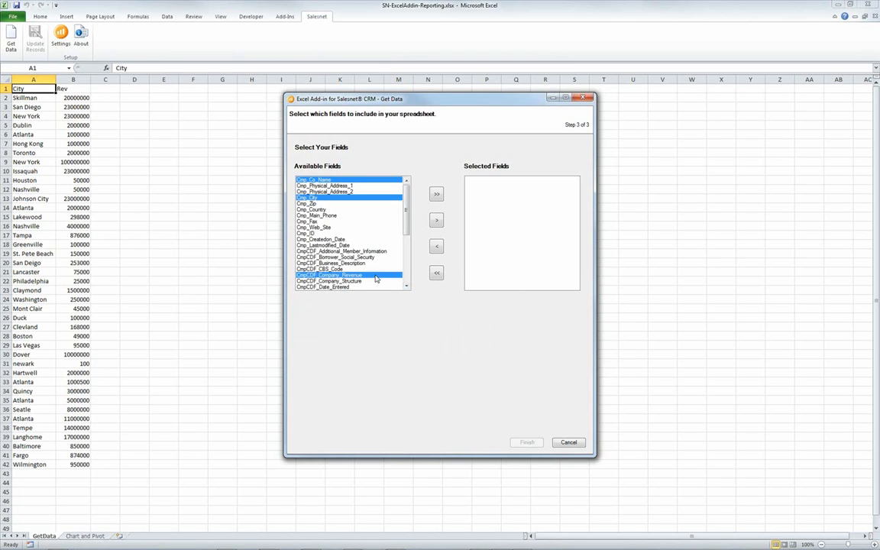
{"action": "left_click", "coordinate": [437, 221]}
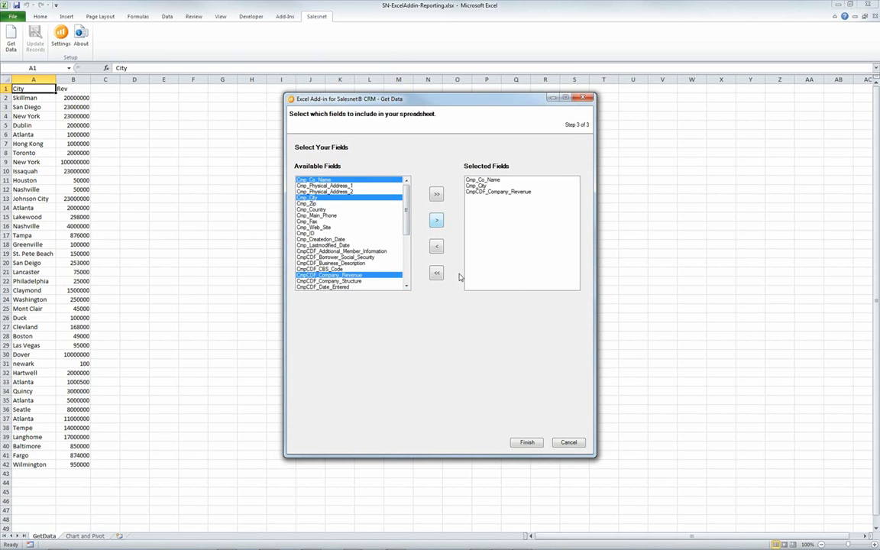
{"action": "left_click", "coordinate": [533, 445]}
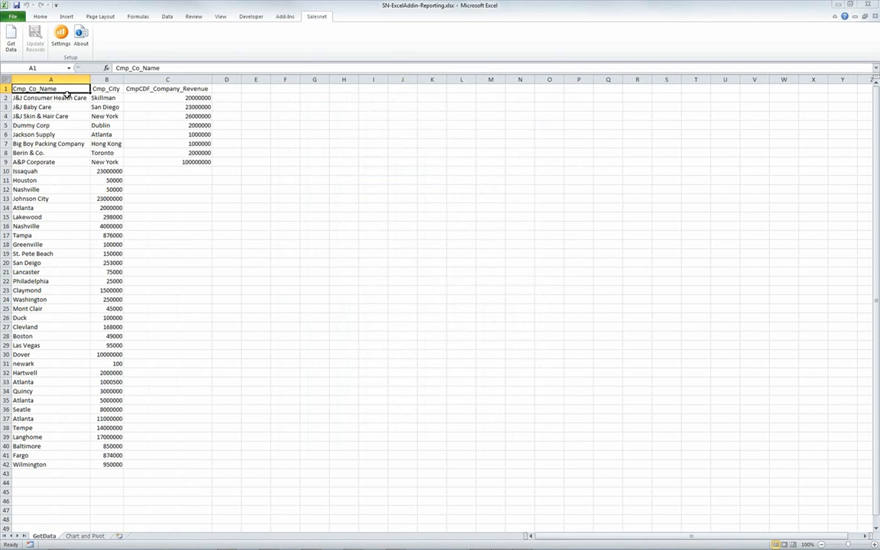
Delete the leftover old data in rows 10 to 42 below the imported companies.
{"action": "left_click_drag", "start_coordinate": [66, 94], "coordinate": [161, 159]}
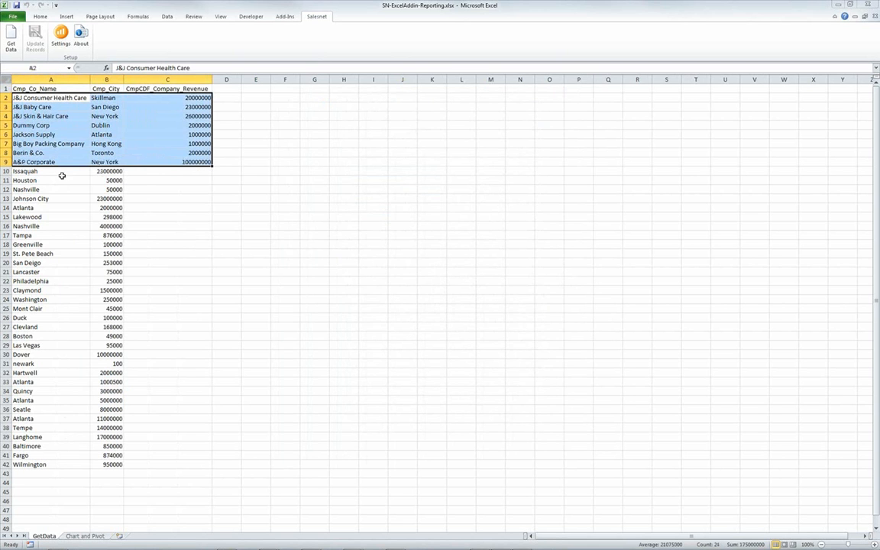
{"action": "left_click_drag", "start_coordinate": [6, 171], "coordinate": [6, 464]}
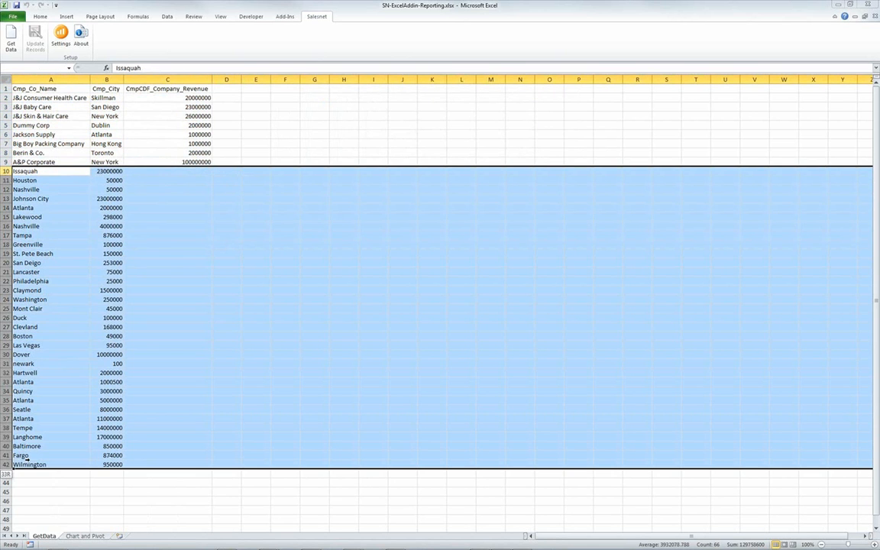
{"action": "right_click", "coordinate": [6, 428]}
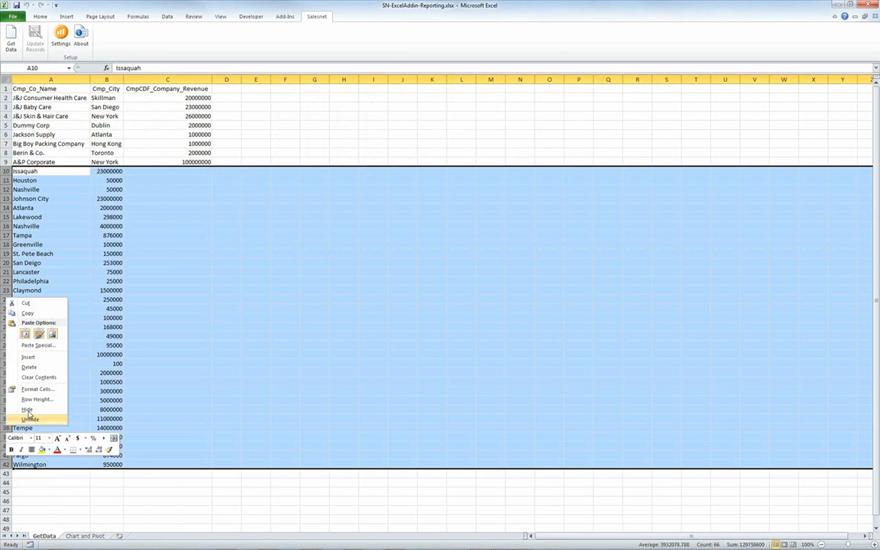
{"action": "left_click", "coordinate": [30, 367]}
{"action": "left_click", "coordinate": [114, 297]}
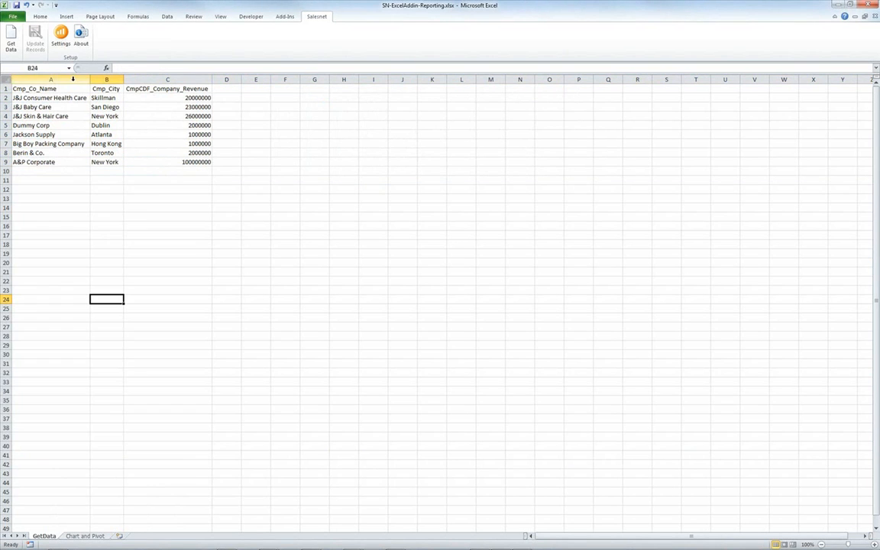
Move the Cmp_Co_Name column to column D and delete the emptied column A.
{"action": "left_click", "coordinate": [73, 78]}
{"action": "key", "text": "ctrl+x"}
{"action": "left_click", "coordinate": [221, 87]}
{"action": "key", "text": "Return"}
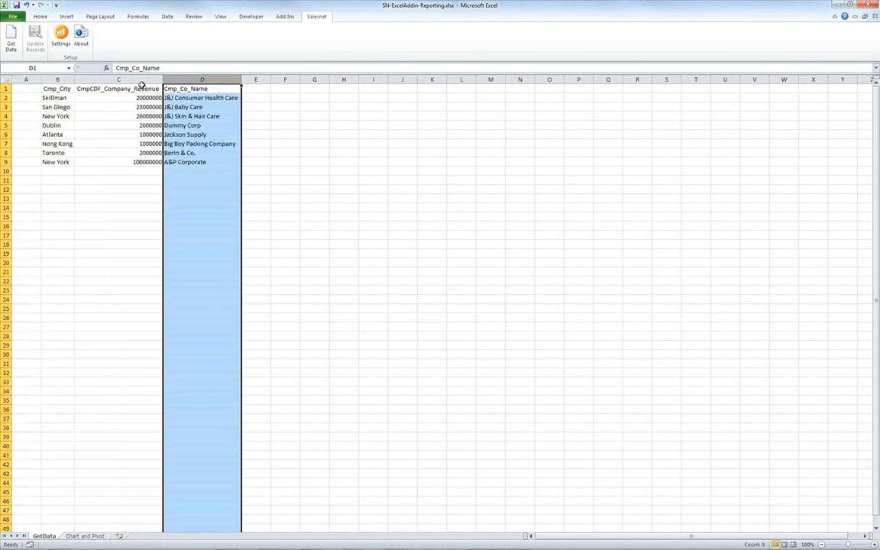
{"action": "left_click", "coordinate": [26, 79]}
{"action": "right_click", "coordinate": [28, 80]}
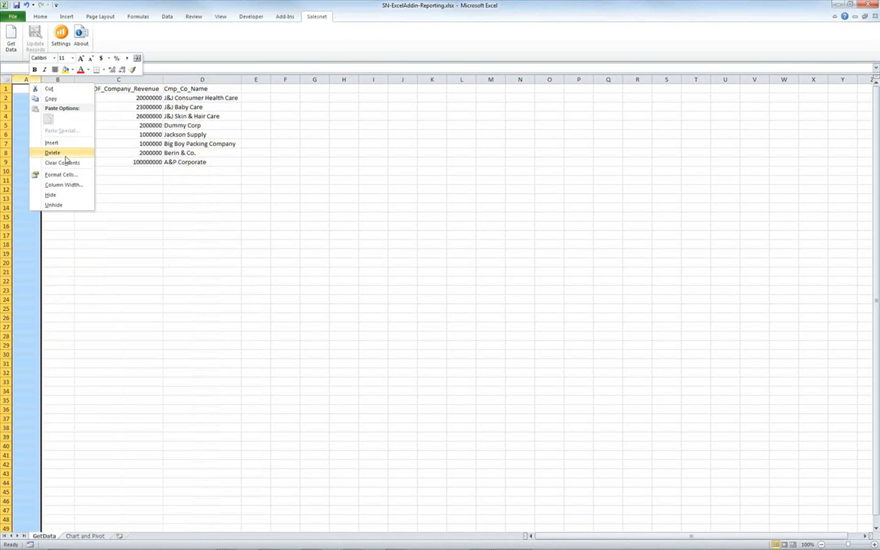
{"action": "left_click", "coordinate": [52, 153]}
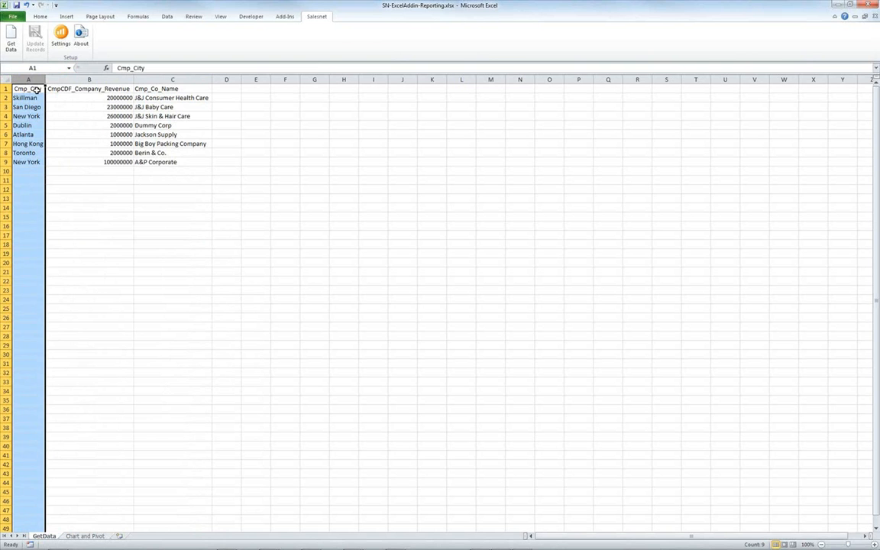
{"action": "left_click", "coordinate": [50, 161]}
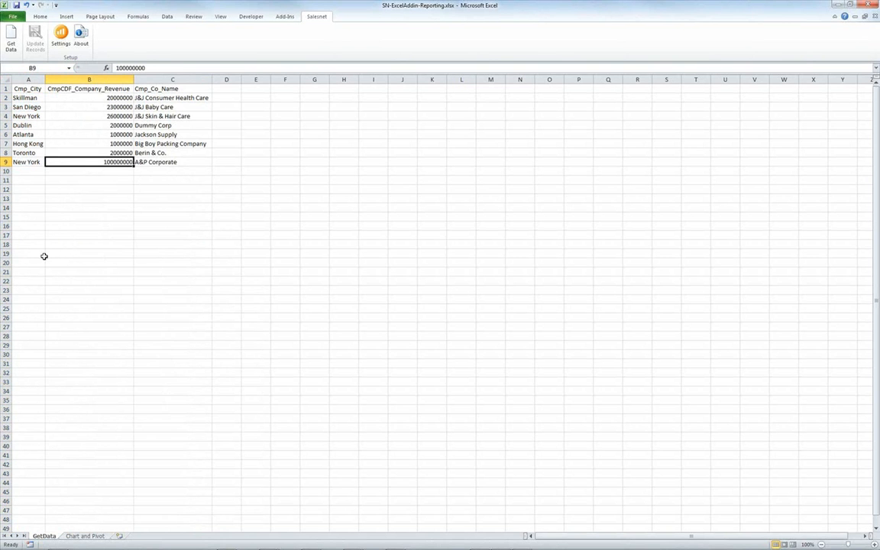
Change the doughnut chart's data range on the Chart and Pivot sheet to cells A1:B9 of the GetData sheet.
{"action": "left_click", "coordinate": [81, 535]}
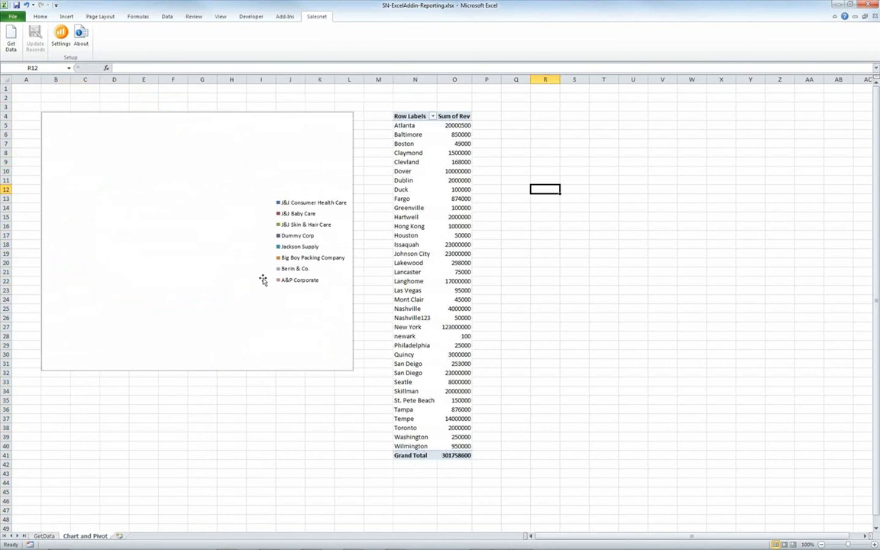
{"action": "left_click", "coordinate": [213, 256]}
{"action": "left_click", "coordinate": [290, 304]}
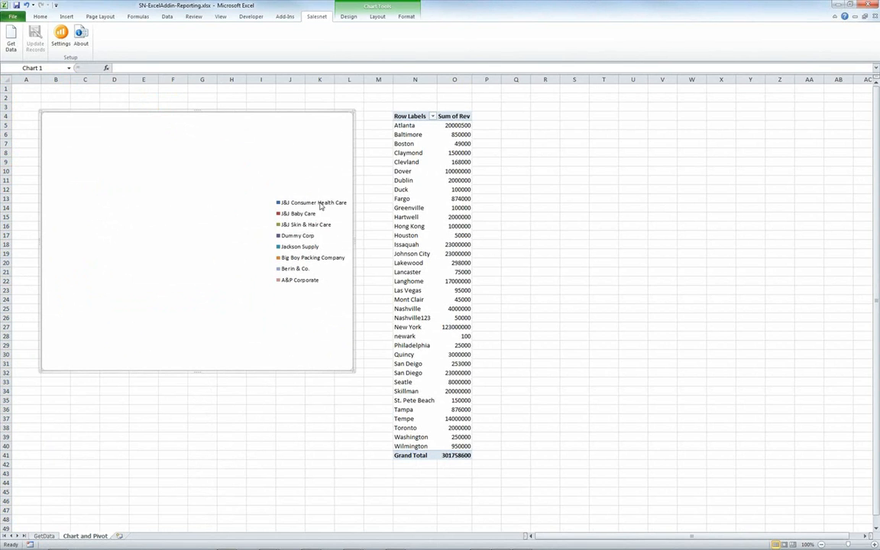
{"action": "left_click", "coordinate": [351, 17]}
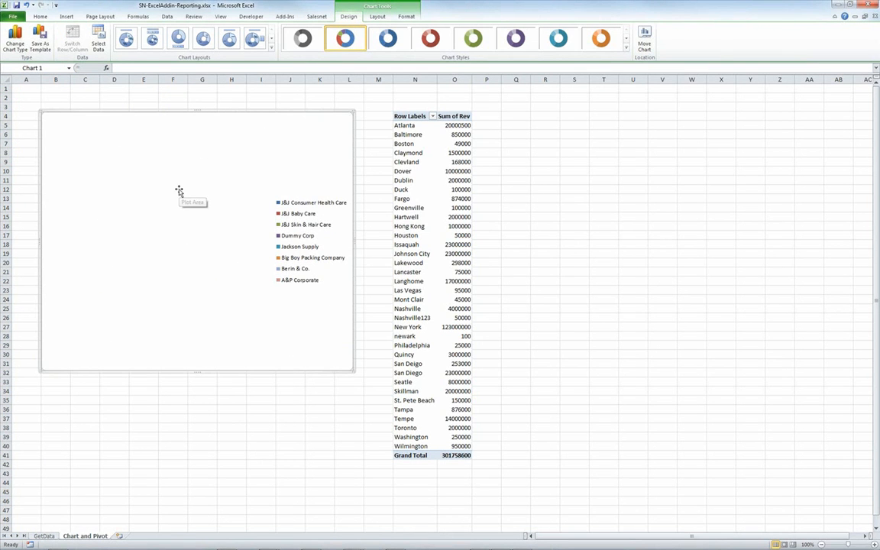
{"action": "left_click", "coordinate": [99, 45]}
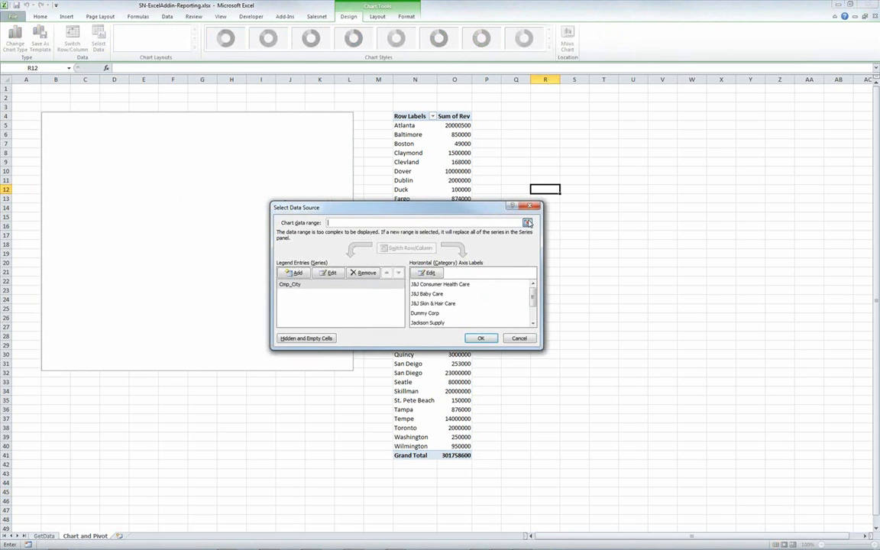
{"action": "left_click", "coordinate": [526, 223]}
{"action": "left_click", "coordinate": [47, 537]}
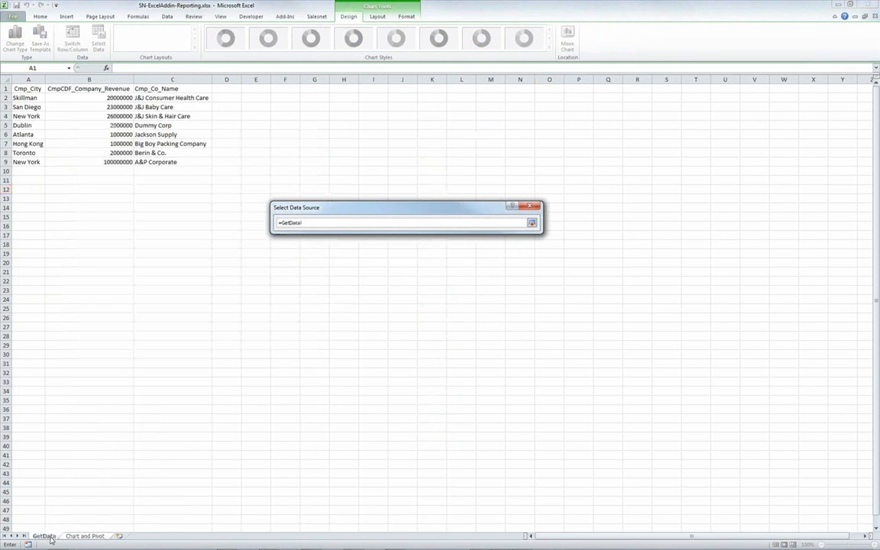
{"action": "left_click_drag", "start_coordinate": [32, 89], "coordinate": [87, 161]}
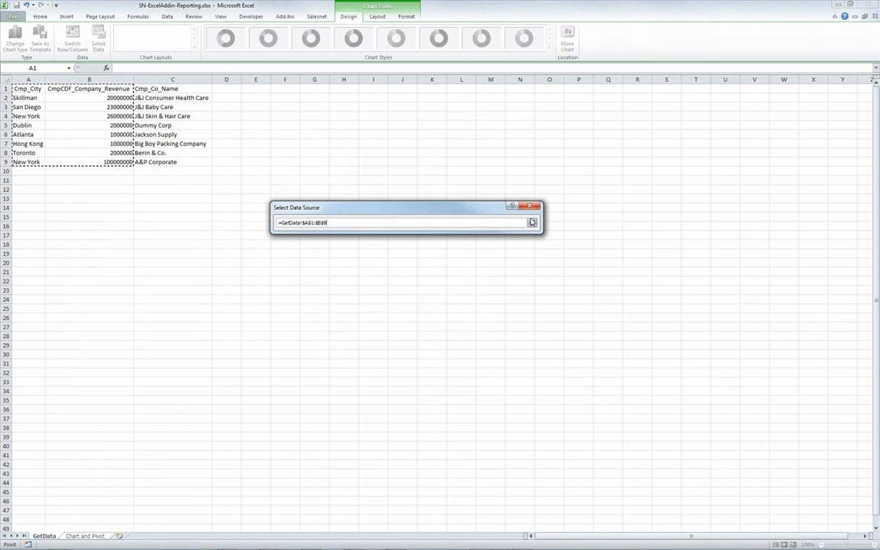
{"action": "left_click", "coordinate": [531, 223]}
{"action": "left_click", "coordinate": [477, 338]}
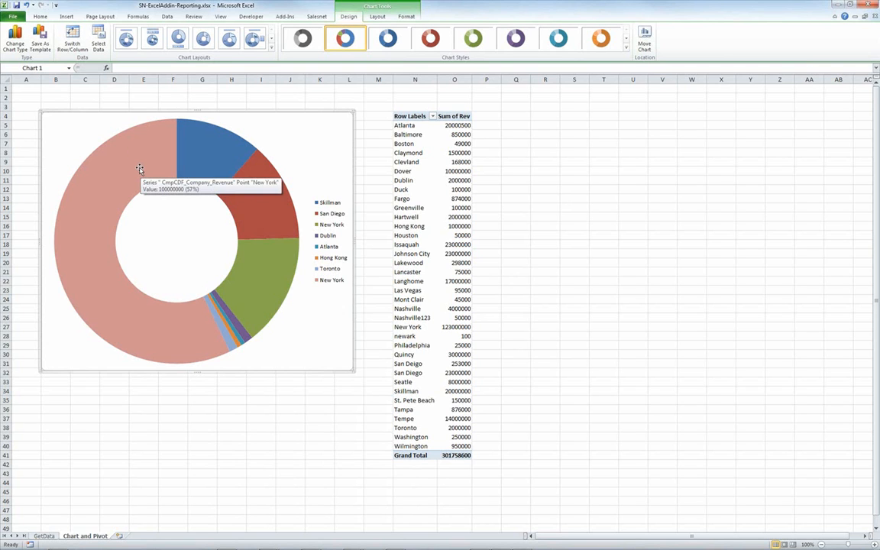
Refresh the pivot table beside the chart from its source data.
{"action": "left_click", "coordinate": [401, 117]}
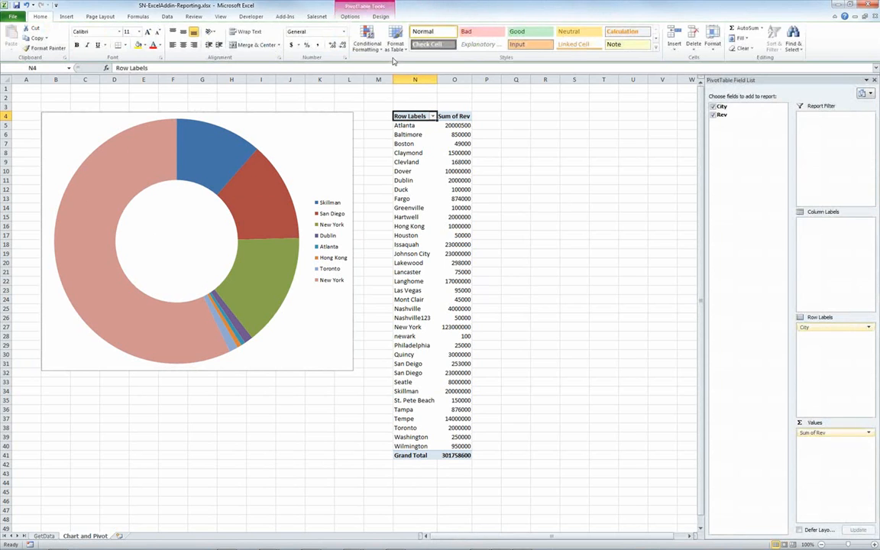
{"action": "left_click", "coordinate": [348, 18]}
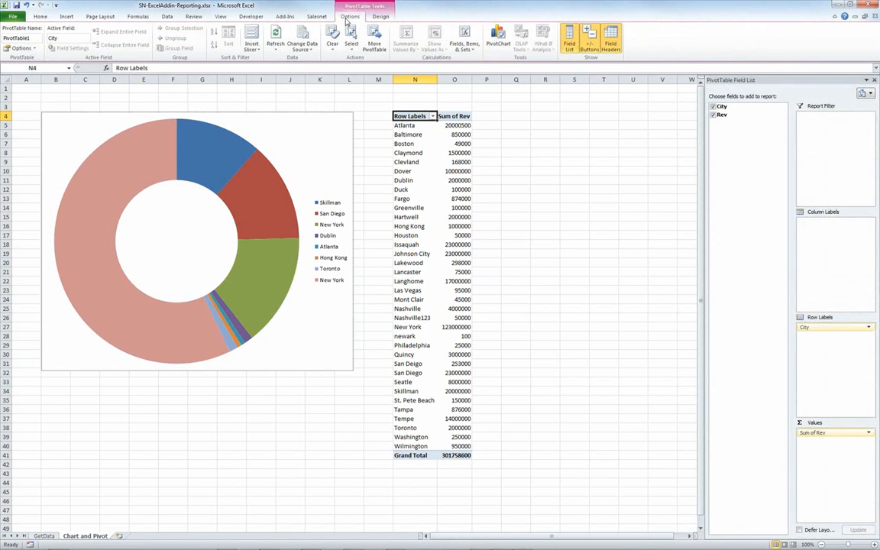
{"action": "left_click", "coordinate": [278, 35]}
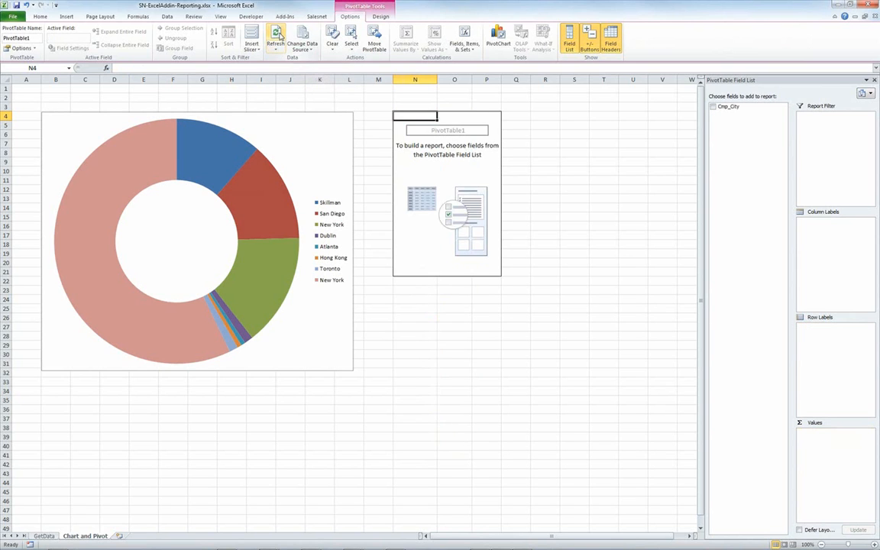
Set the pivot table's source range to GetData!$A$1:$B$9 and add the fields Cmp_City and CmpCDF_Company_Revenue to the report.
{"action": "left_click", "coordinate": [430, 125]}
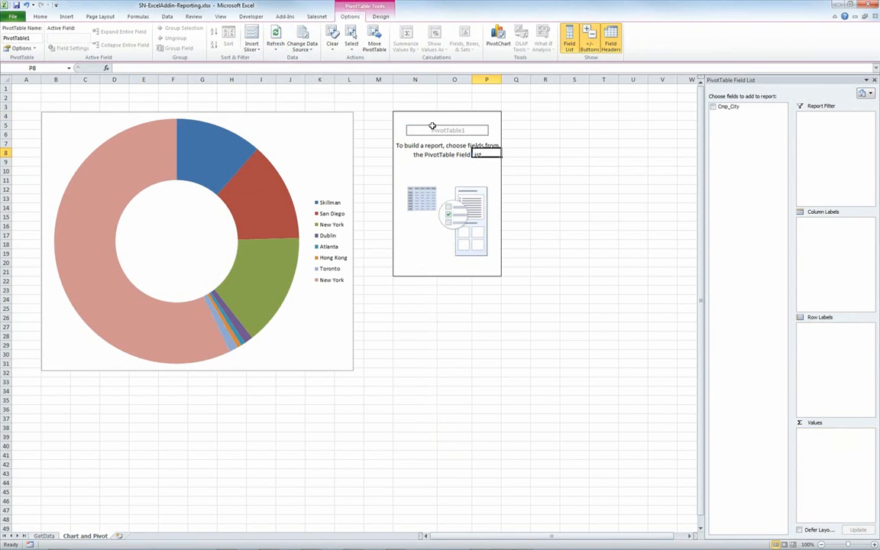
{"action": "left_click", "coordinate": [431, 152]}
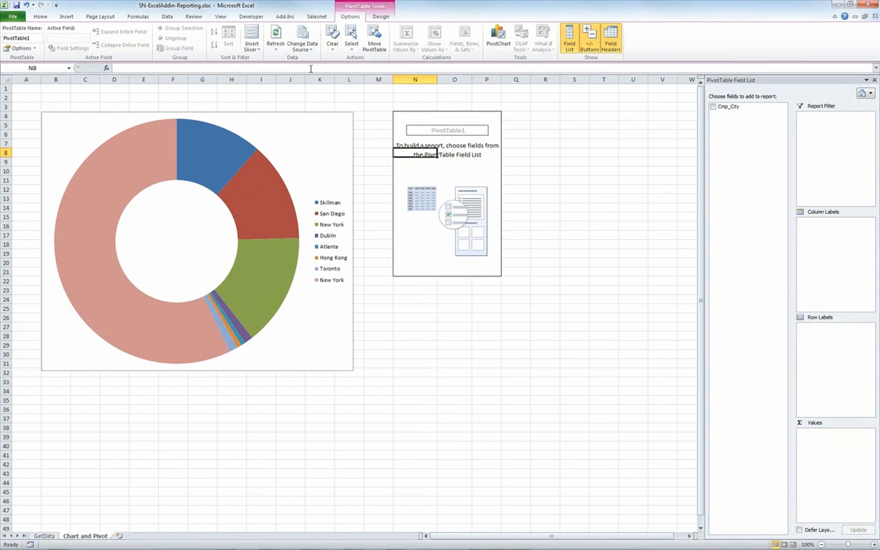
{"action": "left_click", "coordinate": [308, 49]}
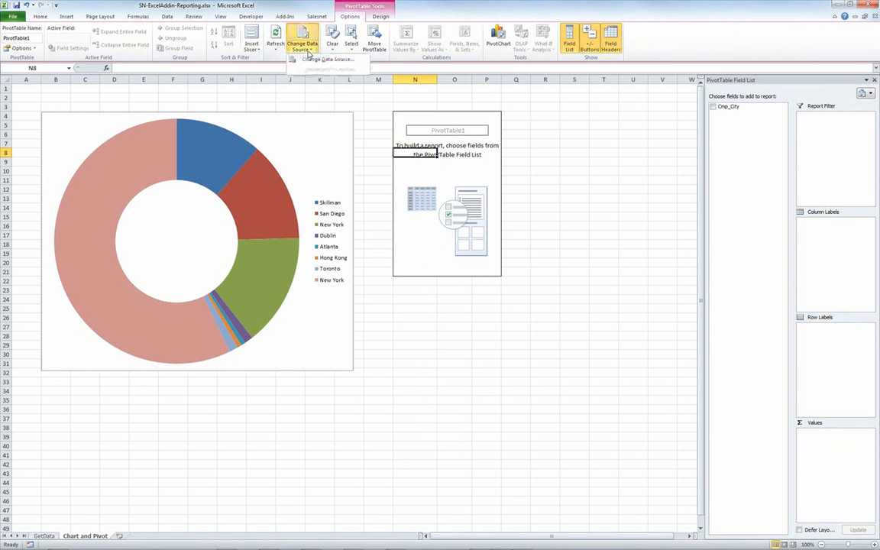
{"action": "left_click", "coordinate": [309, 59]}
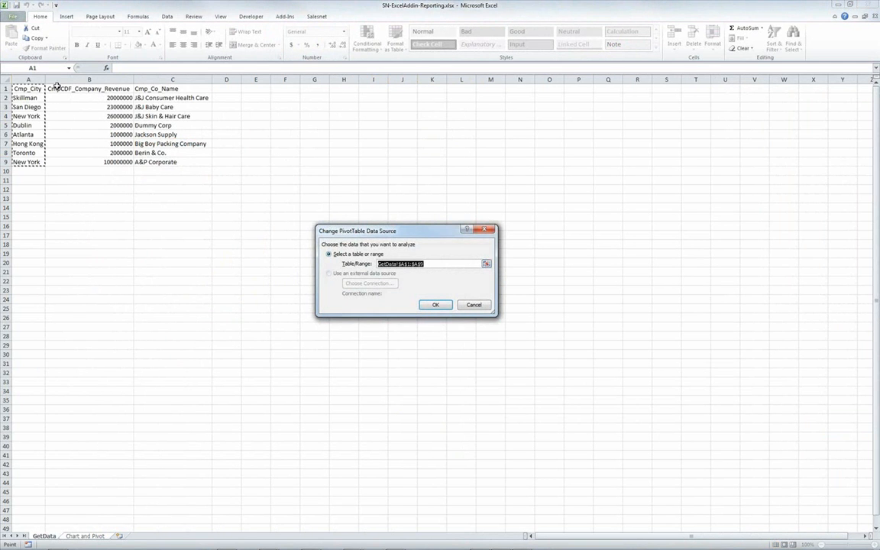
{"action": "left_click_drag", "start_coordinate": [28, 87], "coordinate": [90, 159]}
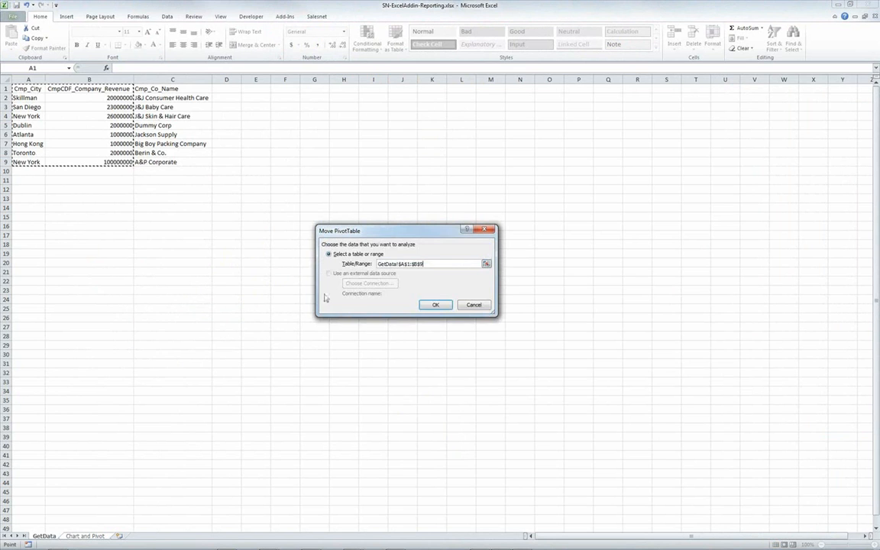
{"action": "left_click", "coordinate": [427, 303]}
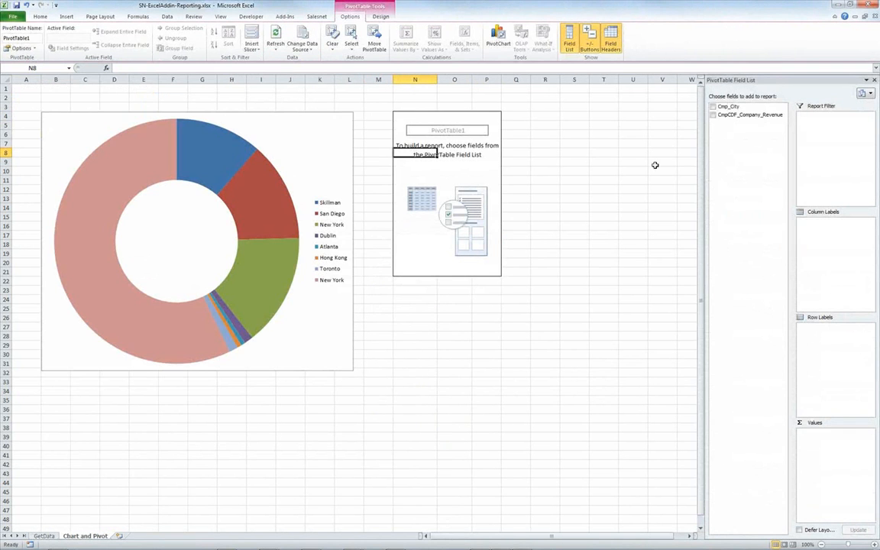
{"action": "left_click", "coordinate": [712, 107]}
{"action": "left_click", "coordinate": [713, 114]}
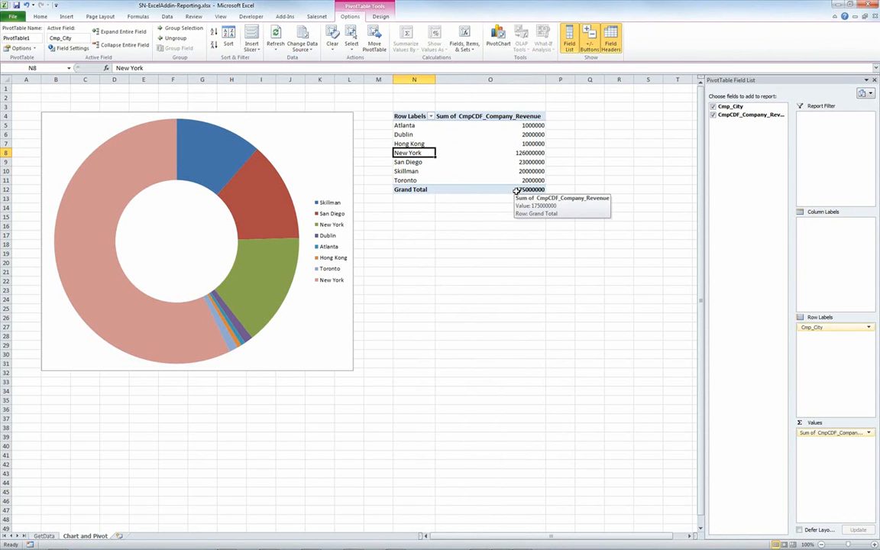
Compare the imported company data on the GetData sheet with the chart and pivot table built from it.
{"action": "left_click", "coordinate": [43, 536]}
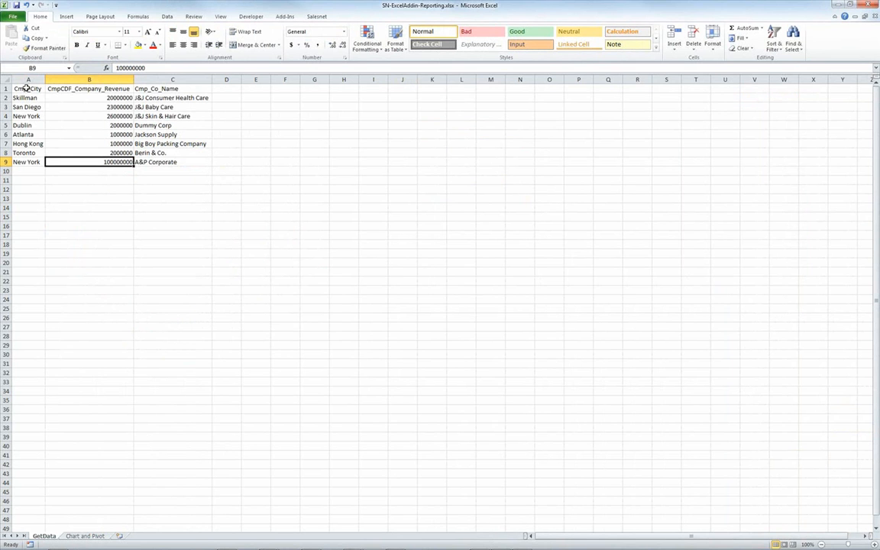
{"action": "left_click", "coordinate": [85, 536]}
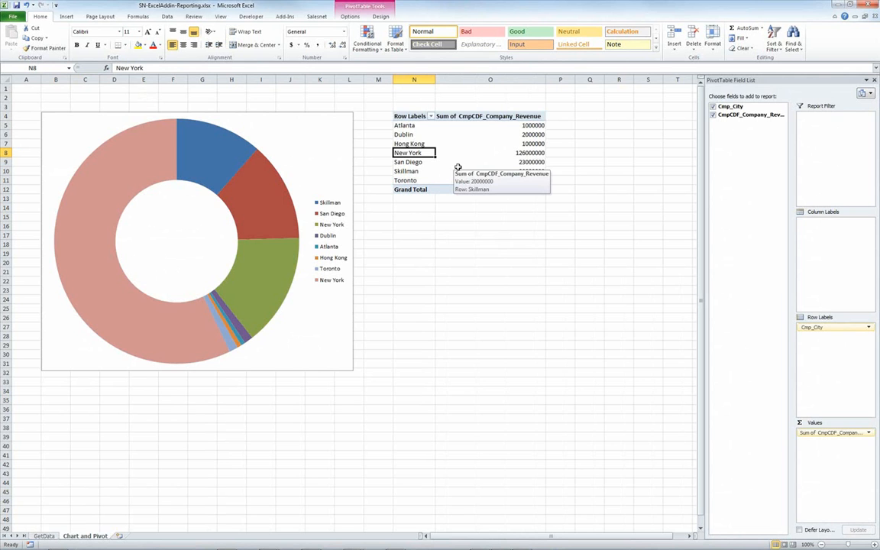
{"action": "key", "text": "ctrl+Page_Up"}
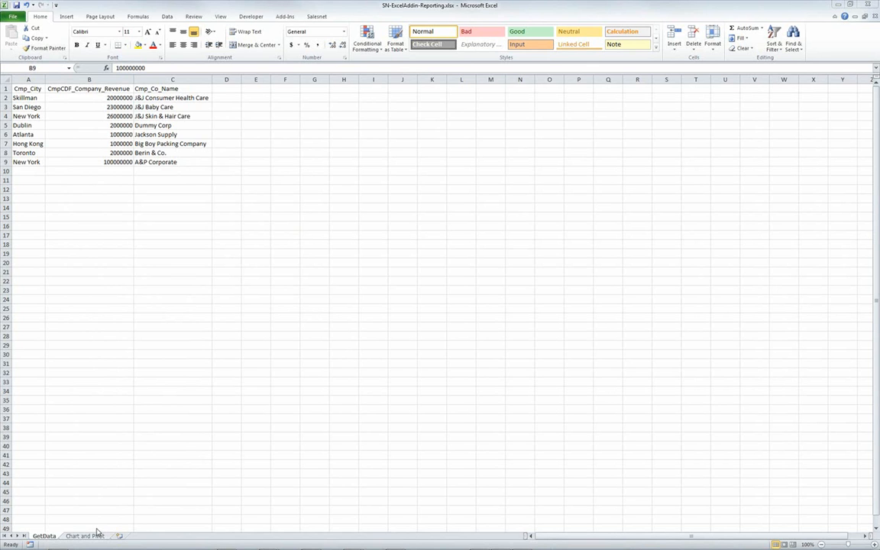
Switch to the PowerPoint slide show and view the caution slide on updating records with the Excel add-in.
{"action": "key", "text": "alt+Tab"}
{"action": "key", "text": "alt+Tab"}
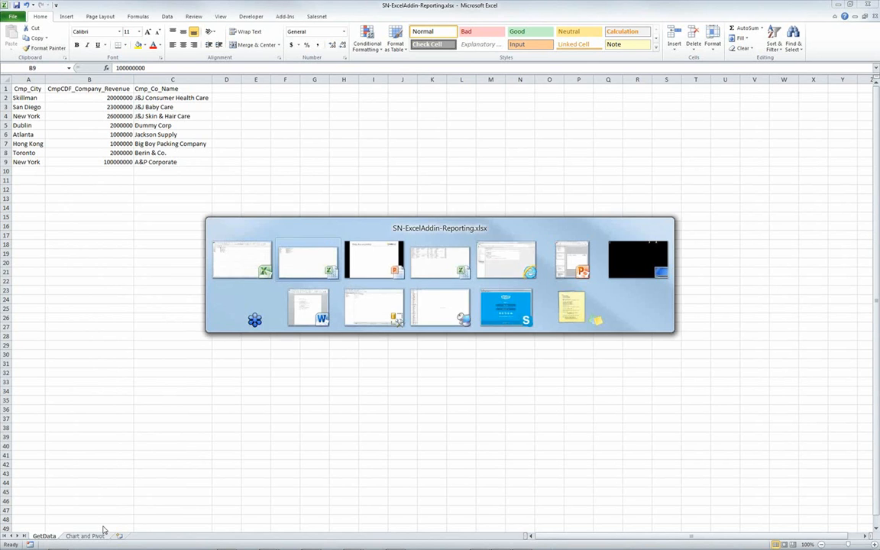
{"action": "left_click", "coordinate": [232, 395]}
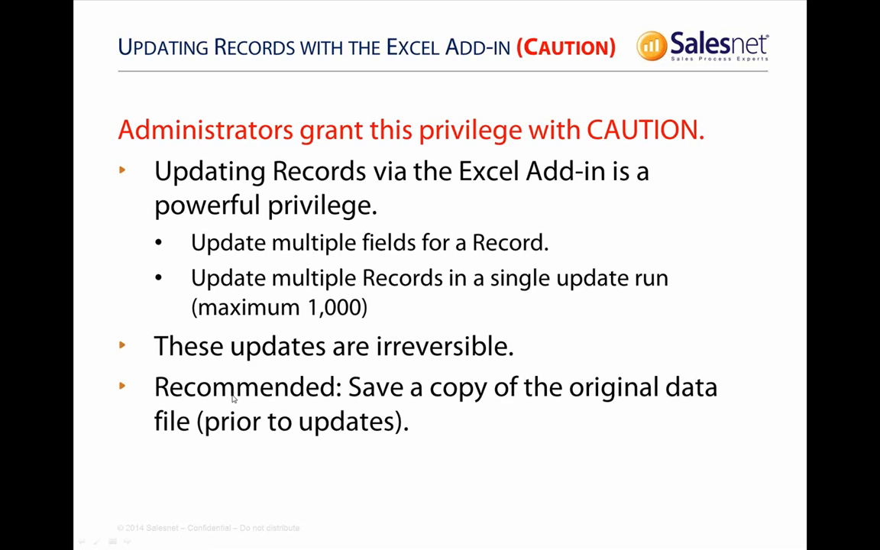